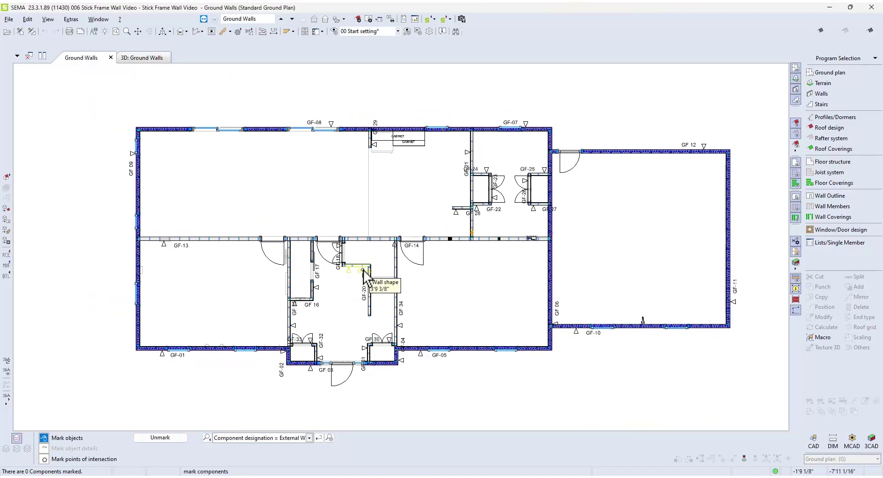
# - Examine the wall layout, openings and wall labels in the Ground Walls plan
pyautogui.scroll(3, 500, 277)
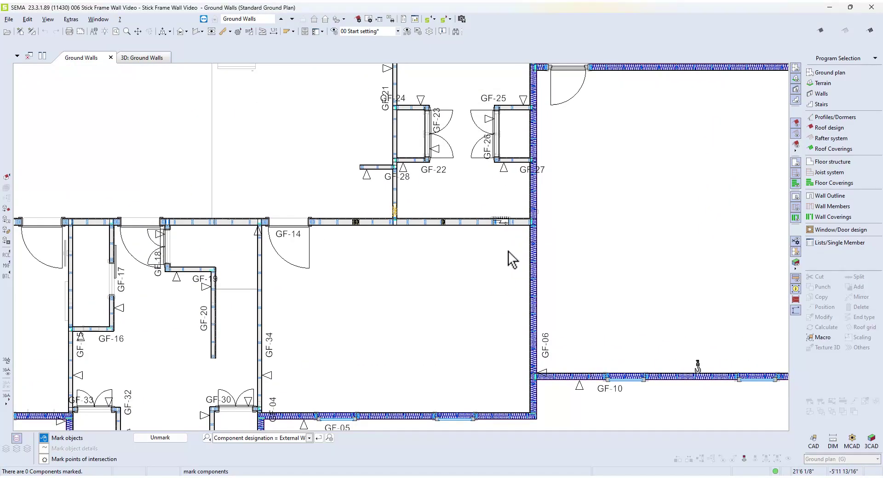
pyautogui.moveTo(503, 191); pyautogui.dragTo(473, 332, button='middle')
pyautogui.scroll(3, 471, 176)
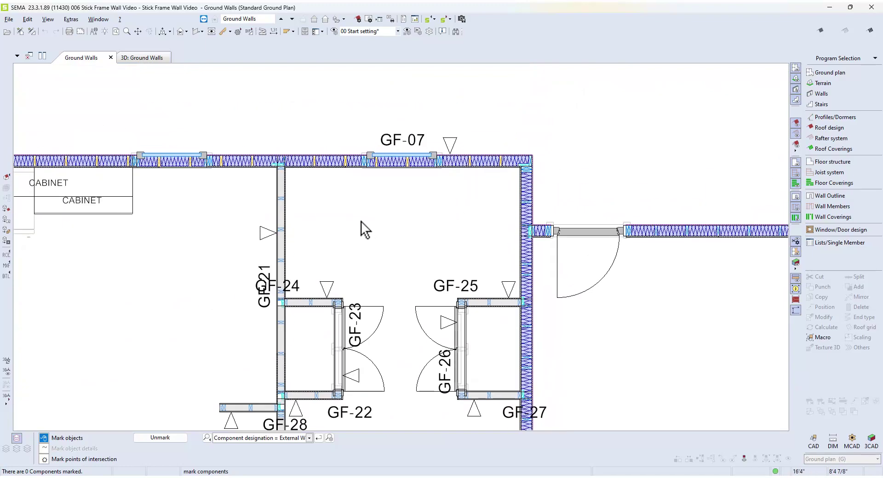
pyautogui.moveTo(370, 221); pyautogui.dragTo(608, 178, button='middle')
pyautogui.scroll(-3, 531, 198)
pyautogui.moveTo(358, 278); pyautogui.dragTo(454, 183, button='middle')
pyautogui.scroll(-2, 456, 182)
pyautogui.moveTo(431, 215); pyautogui.dragTo(430, 197, button='middle')
pyautogui.scroll(-1, 428, 198)
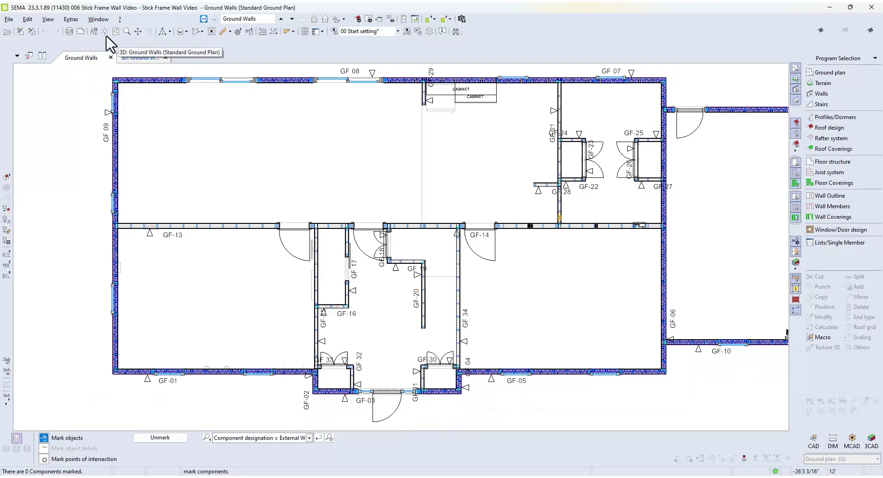
# - Show the ground-floor walls in the 3D view and look at the whole building from the front
pyautogui.click(140, 58)
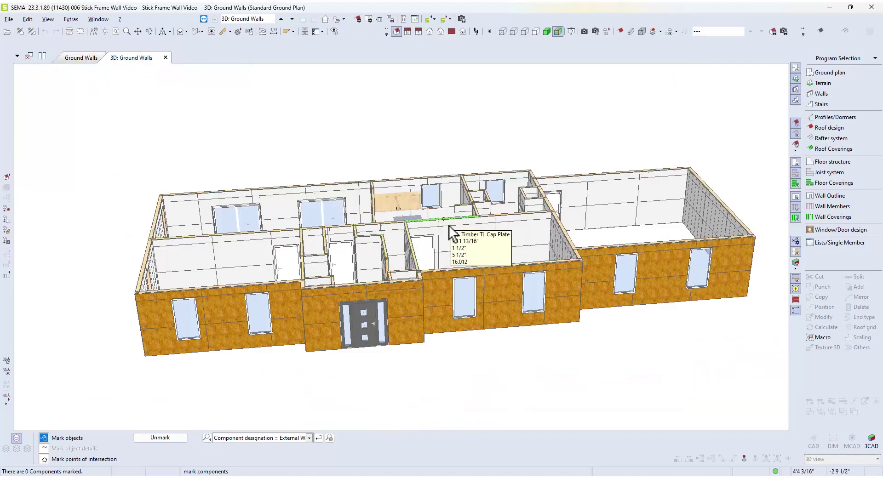
pyautogui.moveTo(449, 226); pyautogui.dragTo(262, 198, button='middle')
pyautogui.moveTo(534, 128); pyautogui.dragTo(339, 207, button='middle')
pyautogui.scroll(-3, 481, 176)
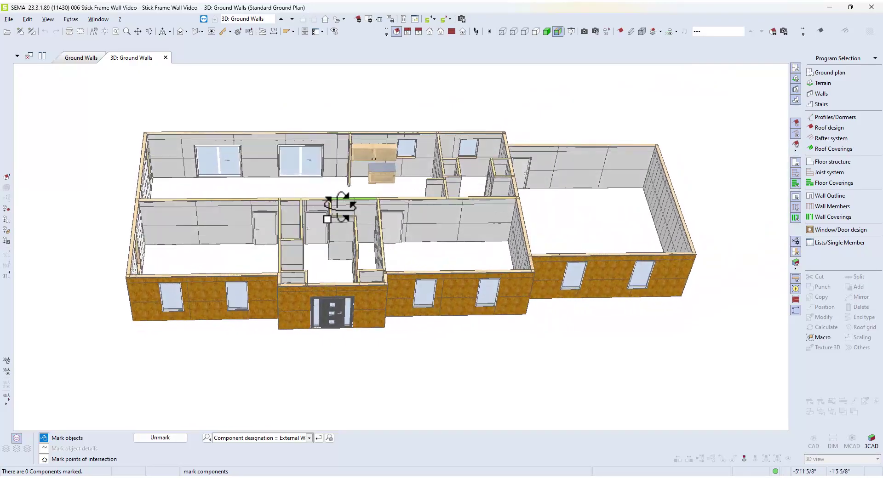
# - Hide the wall coverings and examine the exposed stud framing around the whole building
pyautogui.click(795, 218)
pyautogui.moveTo(286, 217); pyautogui.dragTo(528, 162, button='middle')
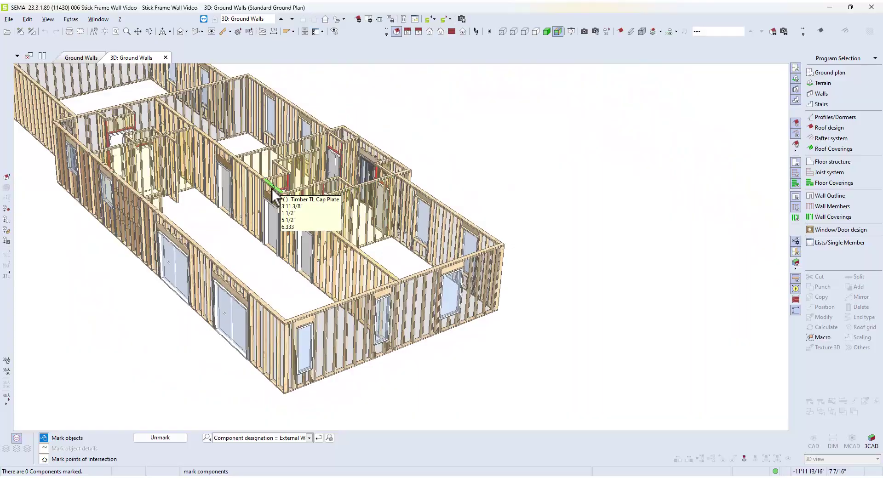
pyautogui.moveTo(271, 189); pyautogui.dragTo(389, 257, button='middle')
pyautogui.scroll(2, 358, 239)
pyautogui.moveTo(342, 230); pyautogui.dragTo(598, 251, button='middle')
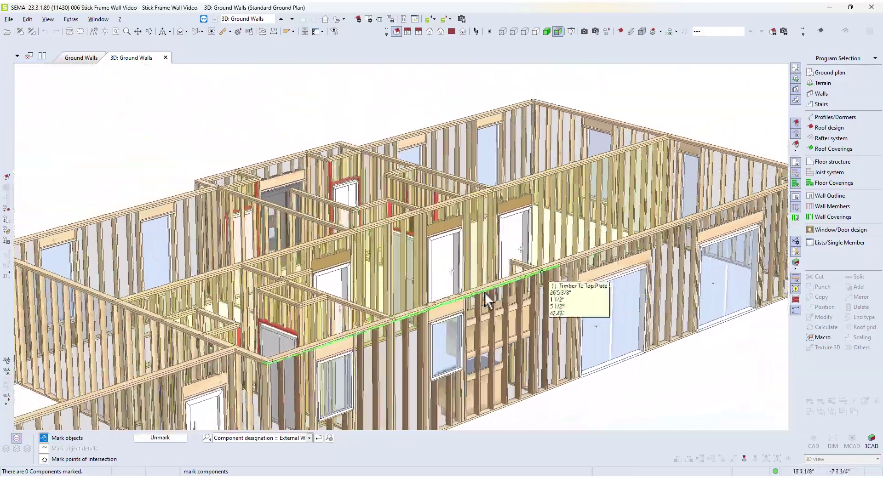
pyautogui.moveTo(413, 336); pyautogui.dragTo(524, 247, button='middle')
pyautogui.scroll(-1, 525, 247)
pyautogui.moveTo(331, 279); pyautogui.dragTo(433, 272, button='middle')
pyautogui.scroll(-1, 433, 272)
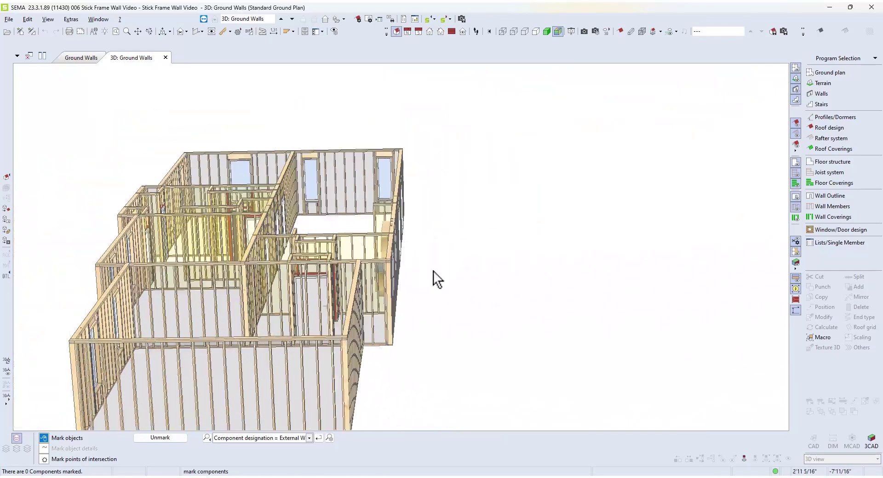
pyautogui.scroll(-2, 327, 256)
pyautogui.moveTo(315, 246); pyautogui.dragTo(512, 283, button='middle')
pyautogui.moveTo(456, 261); pyautogui.dragTo(494, 315, button='middle')
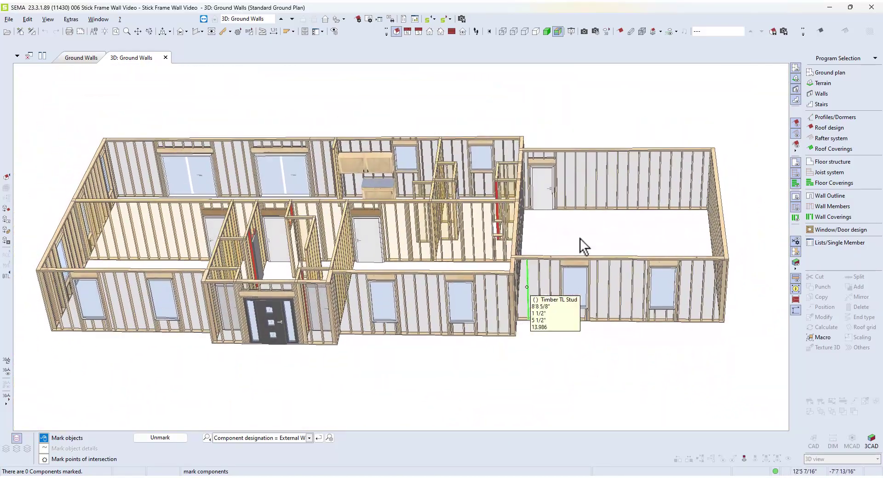
# - Show the wall coverings again and explode the 3D model into its individual components
pyautogui.click(795, 218)
pyautogui.scroll(-2, 296, 255)
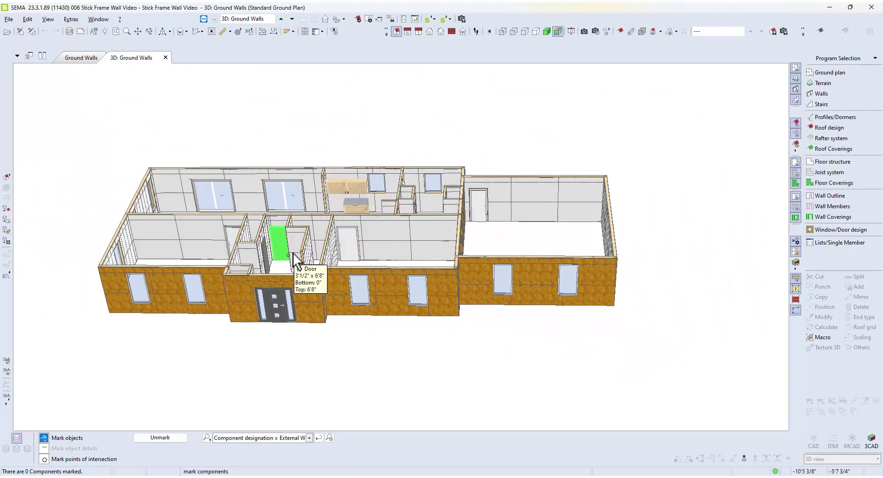
pyautogui.moveTo(295, 254); pyautogui.dragTo(307, 254, button='middle')
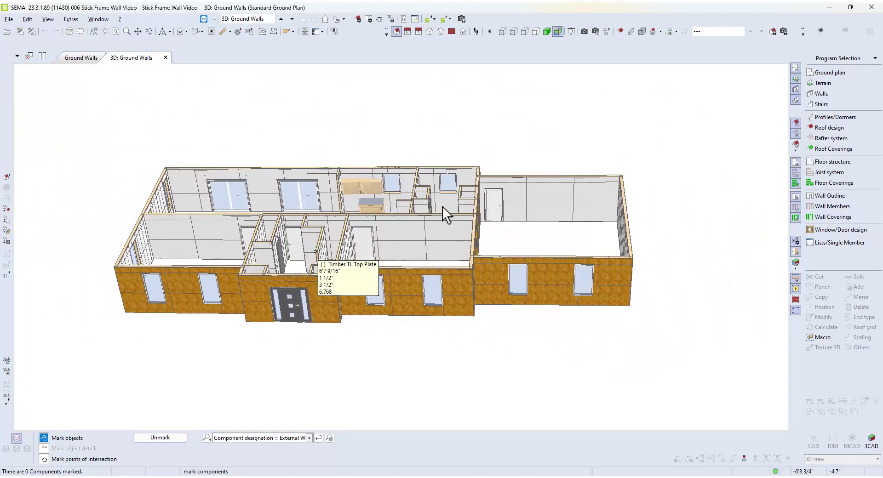
pyautogui.click(653, 32)
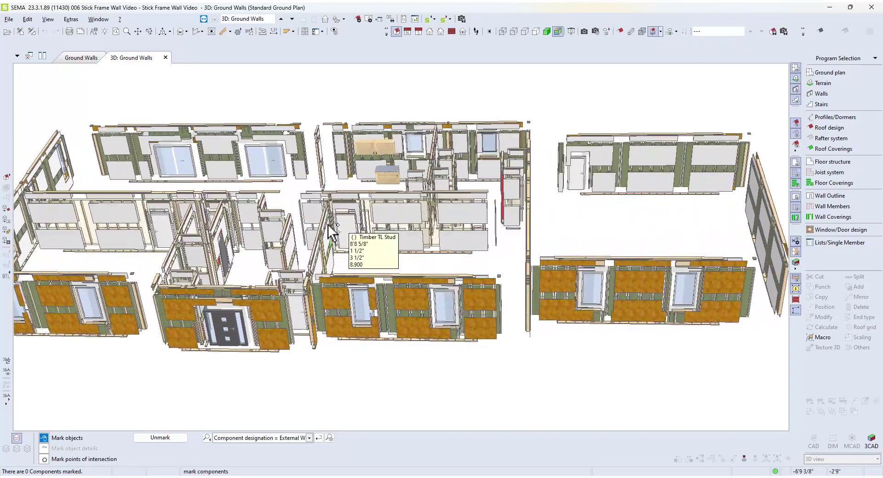
pyautogui.scroll(5, 350, 221)
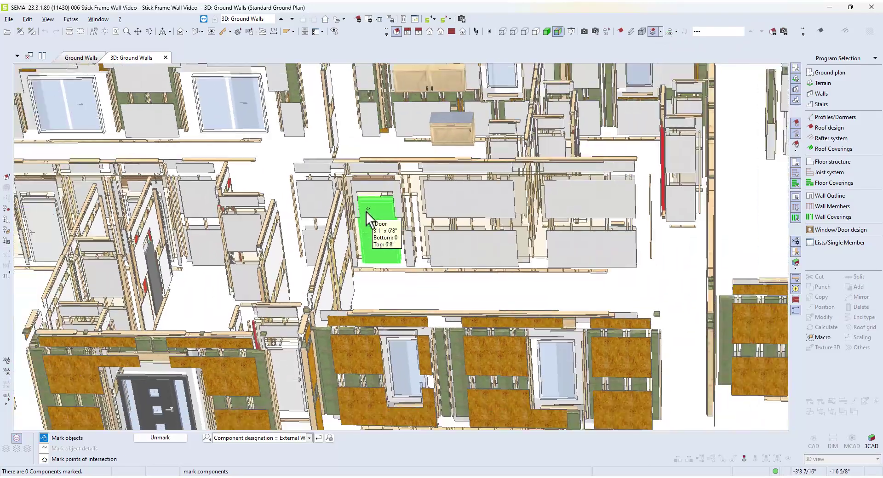
pyautogui.keyDown('shift'); pyautogui.moveTo(542, 171); pyautogui.dragTo(394, 237, button='middle'); pyautogui.keyUp('shift')
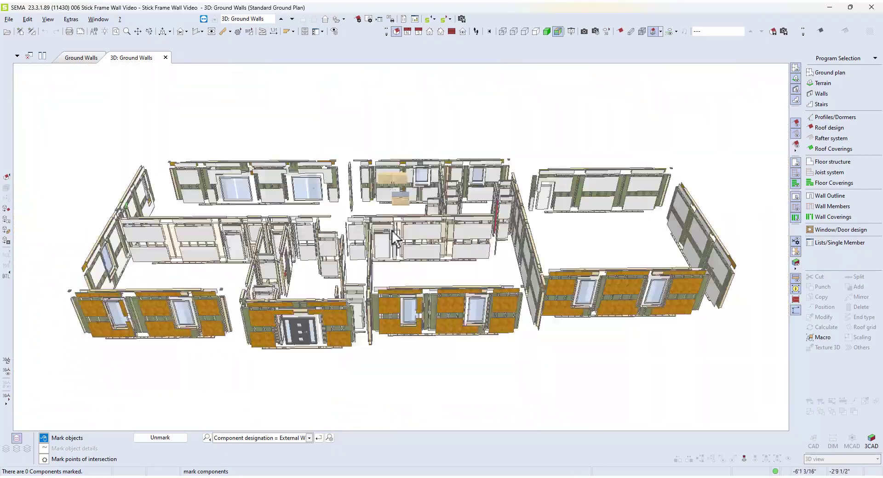
pyautogui.scroll(1, 462, 231)
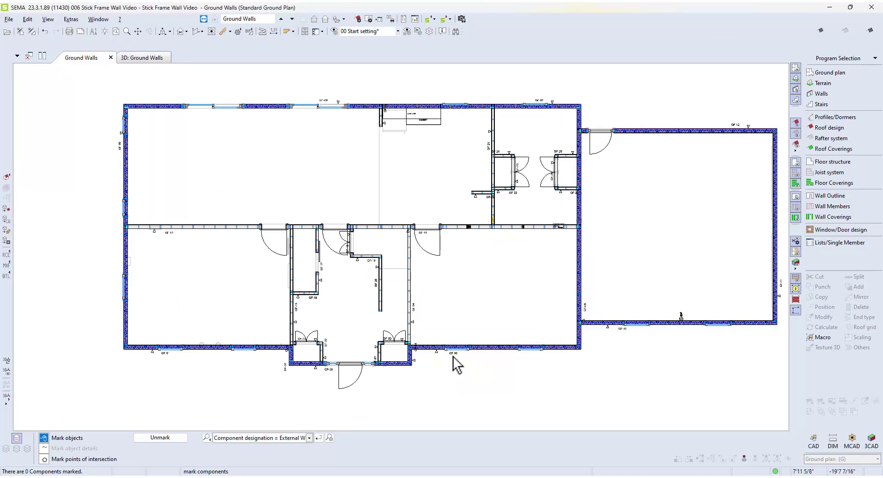
# - Open the individual wall view of exterior wall GF-05 from the plan and examine its framing and dimensions
pyautogui.click(453, 354)
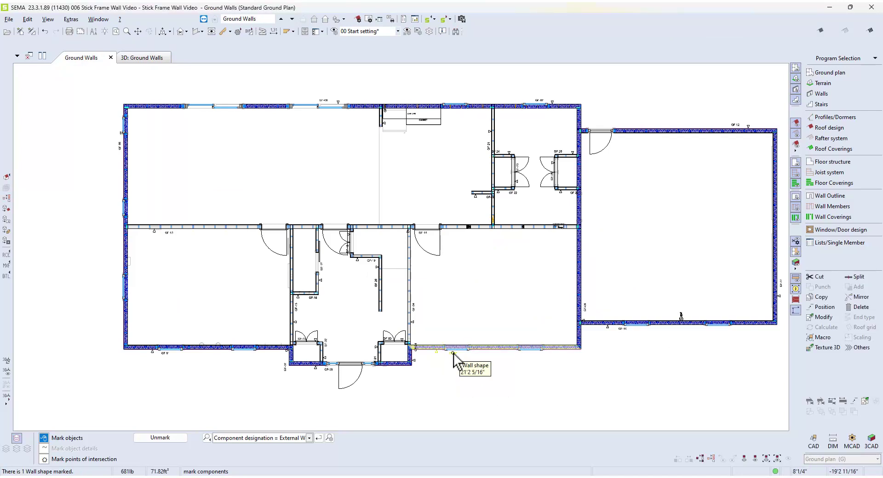
pyautogui.click(212, 31)
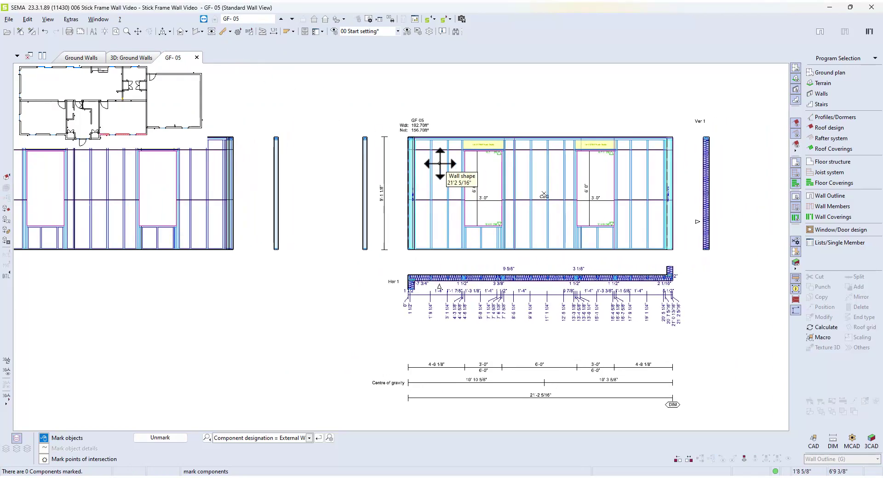
pyautogui.moveTo(440, 163); pyautogui.dragTo(329, 161, button='middle')
pyautogui.scroll(3, 428, 244)
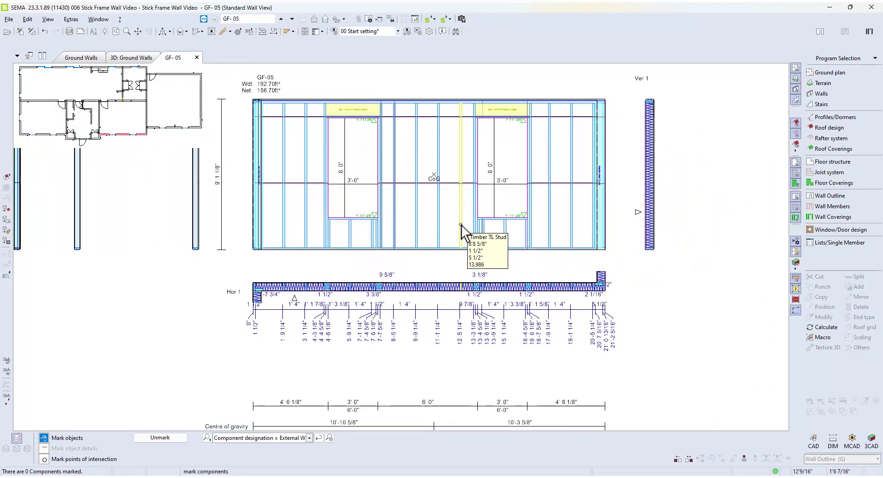
pyautogui.moveTo(461, 225); pyautogui.dragTo(478, 213, button='middle')
pyautogui.scroll(-2, 479, 204)
# - Go through the wall views from GF-06 to GF-10 and examine GF-10's framing and lifting beam
pyautogui.click(293, 19)
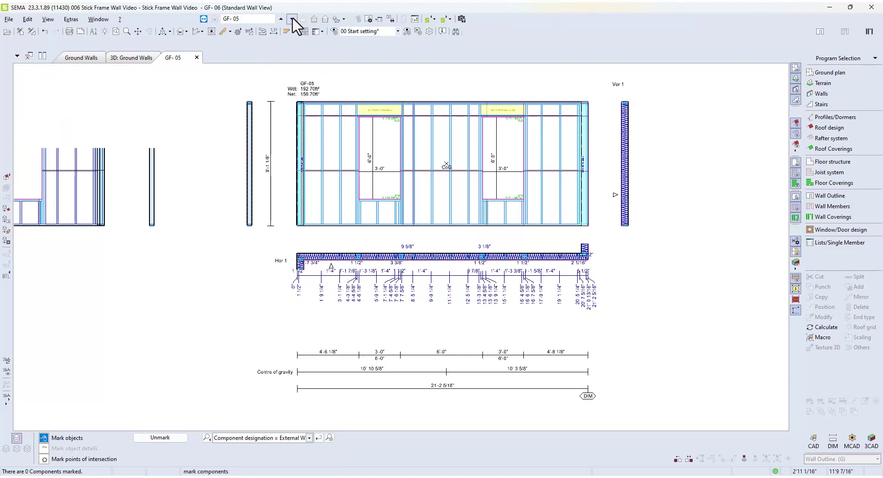
pyautogui.moveTo(297, 87); pyautogui.dragTo(333, 133, button='middle')
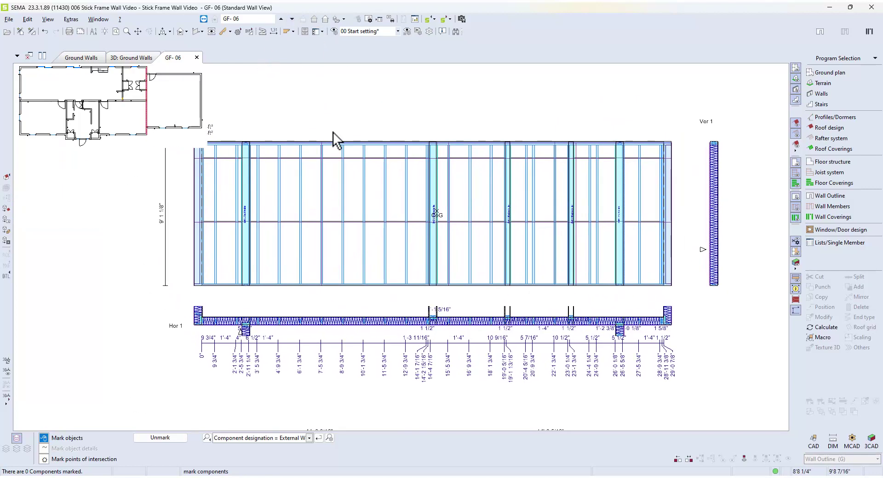
pyautogui.scroll(-3, 333, 132)
pyautogui.click(292, 19)
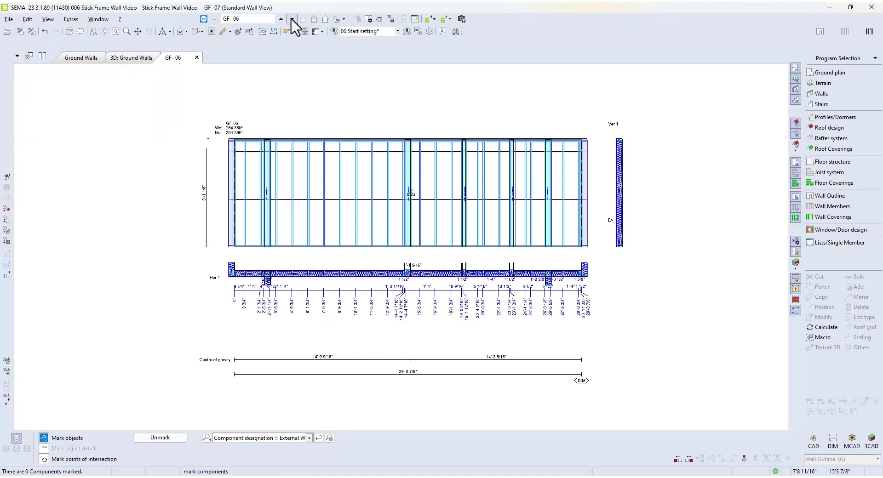
pyautogui.moveTo(305, 107); pyautogui.dragTo(462, 112, button='middle')
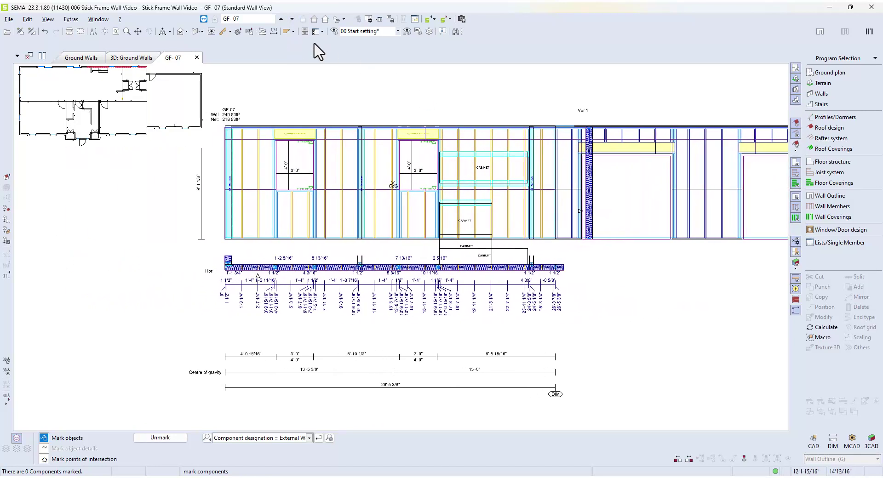
pyautogui.click(292, 18)
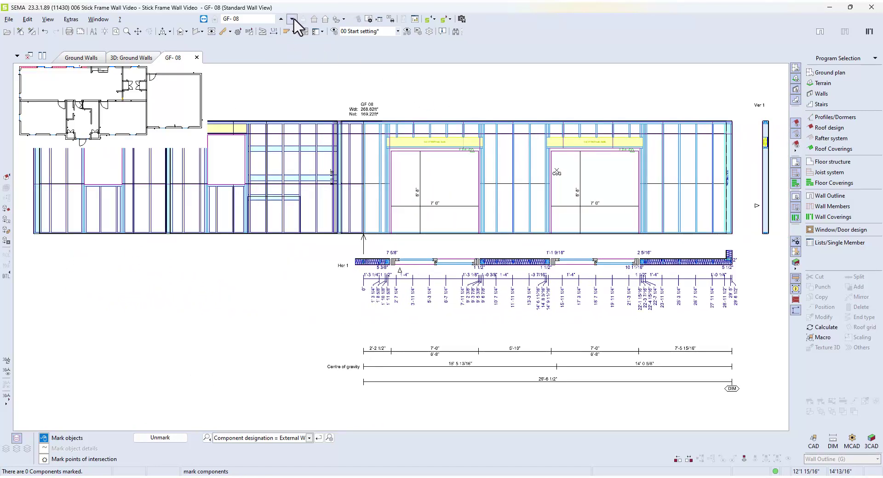
pyautogui.click(292, 19)
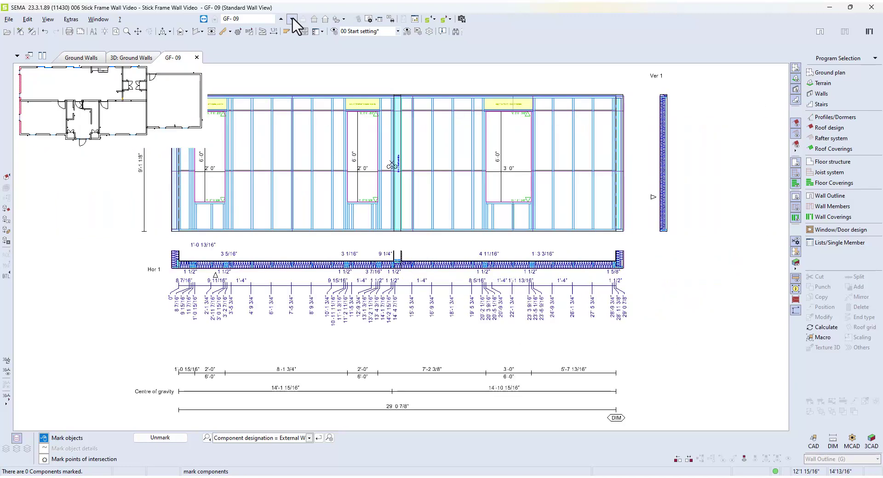
pyautogui.click(293, 19)
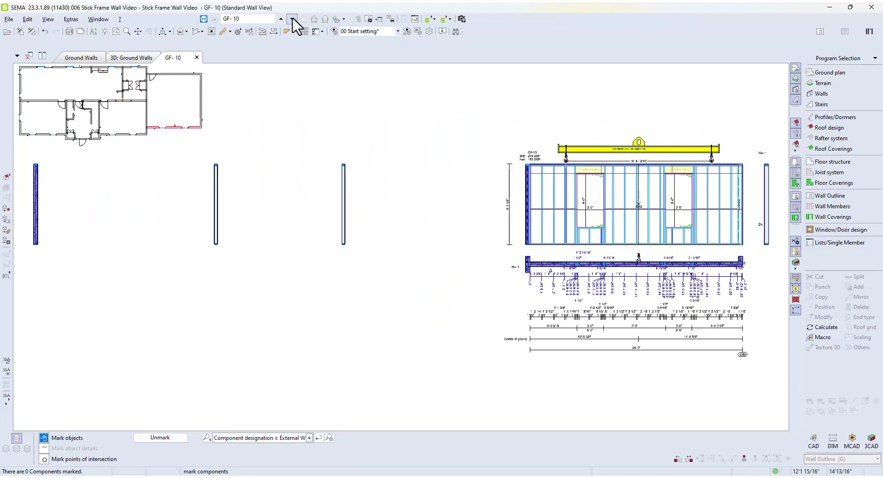
pyautogui.moveTo(500, 165); pyautogui.dragTo(359, 175, button='middle')
pyautogui.scroll(5, 500, 214)
pyautogui.moveTo(505, 215); pyautogui.dragTo(483, 202, button='middle')
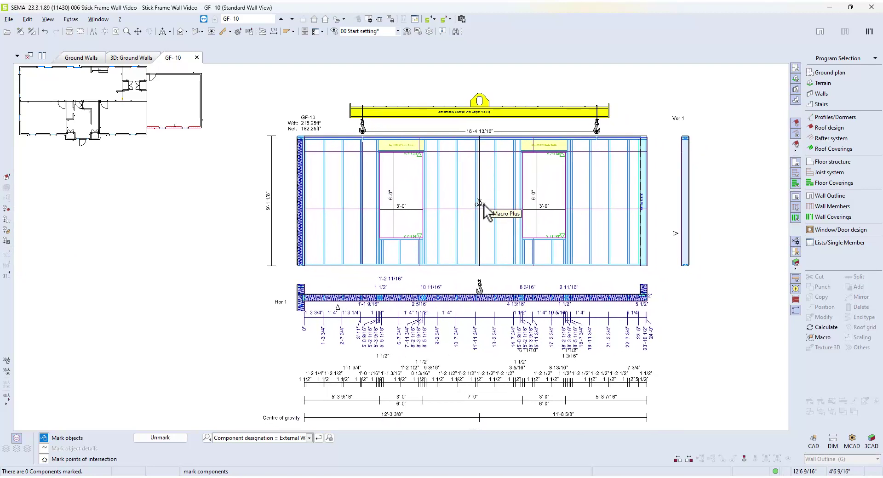
# - Open wall GF-10 alone in a 3D view and hide its coverings to inspect the framing
pyautogui.click(163, 33)
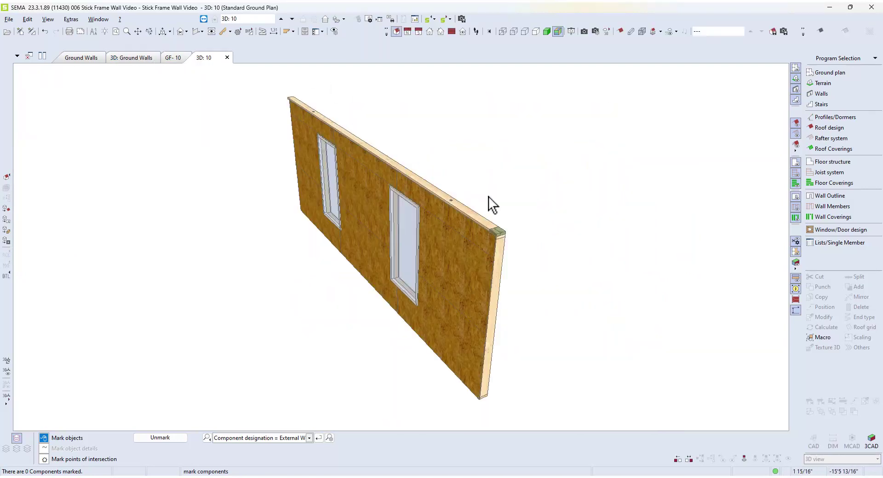
pyautogui.moveTo(447, 157); pyautogui.dragTo(230, 142, button='middle')
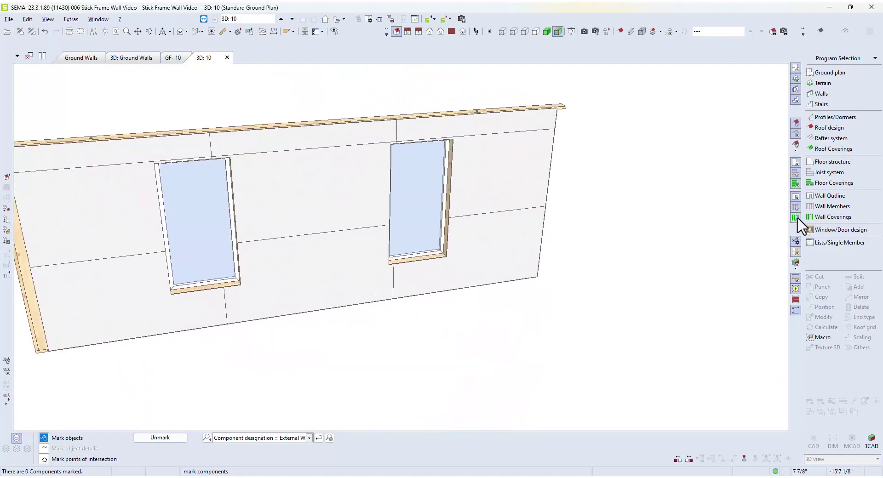
pyautogui.click(796, 218)
pyautogui.moveTo(340, 187); pyautogui.dragTo(279, 193, button='middle')
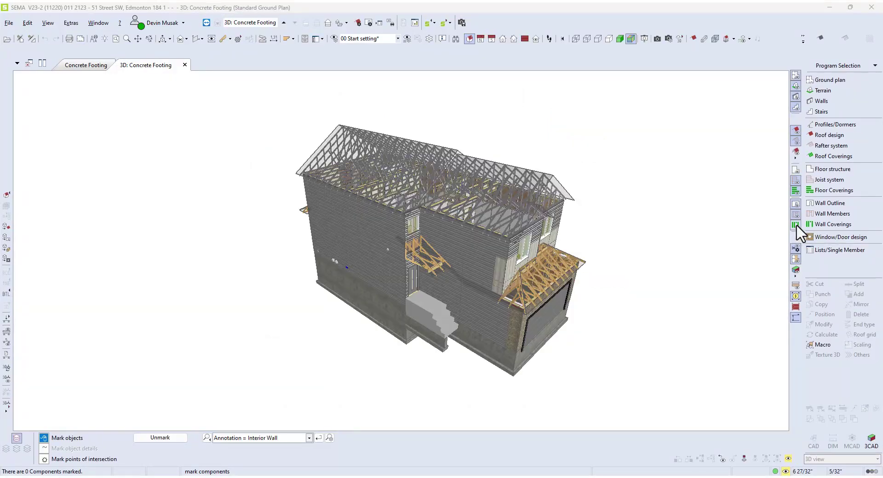
# - Toggle the house model's wall coverings, view its opposite side, and explode it into individual components
pyautogui.click(796, 225)
pyautogui.moveTo(755, 139); pyautogui.dragTo(519, 119, button='middle')
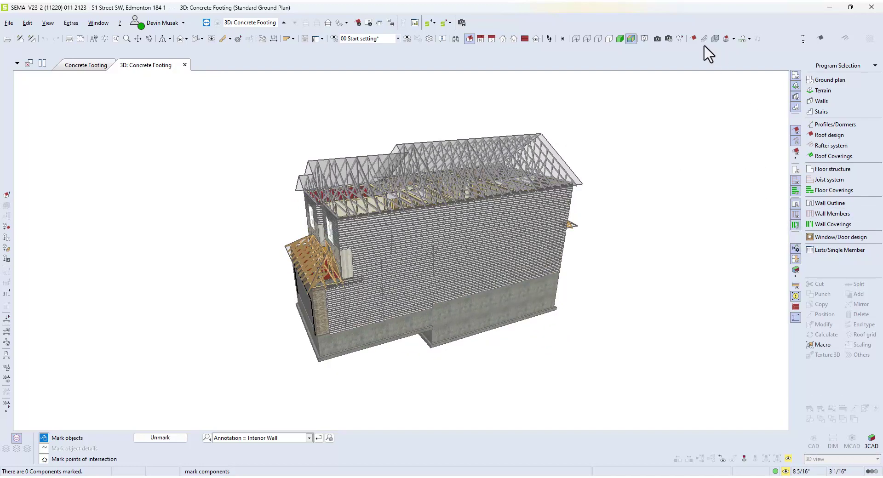
pyautogui.click(726, 39)
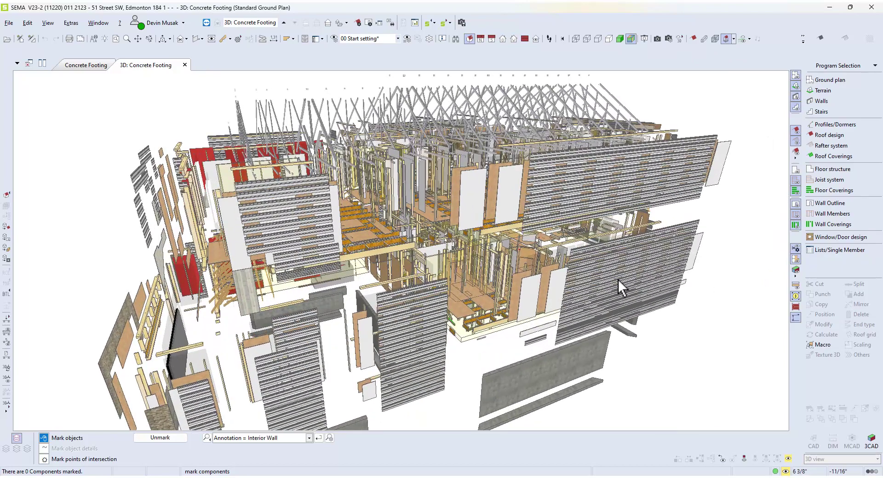
pyautogui.scroll(-3, 618, 280)
pyautogui.moveTo(452, 281); pyautogui.dragTo(743, 263, button='middle')
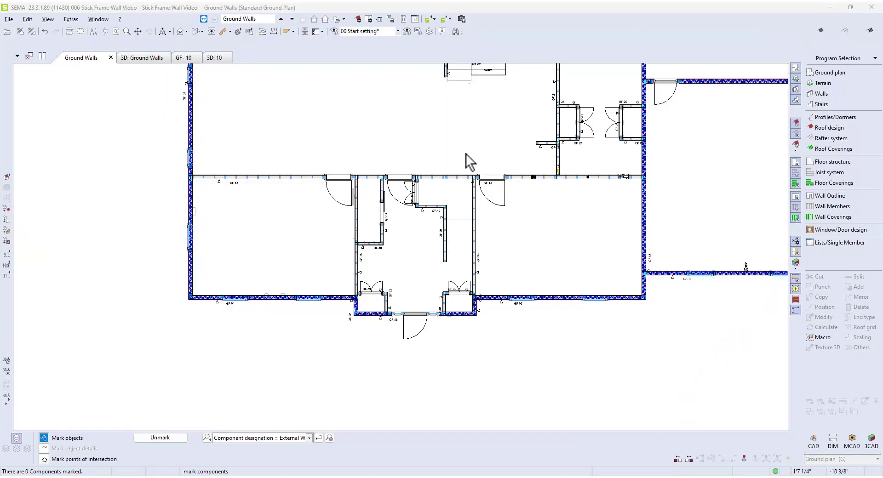
pyautogui.moveTo(469, 161); pyautogui.dragTo(414, 204, button='middle')
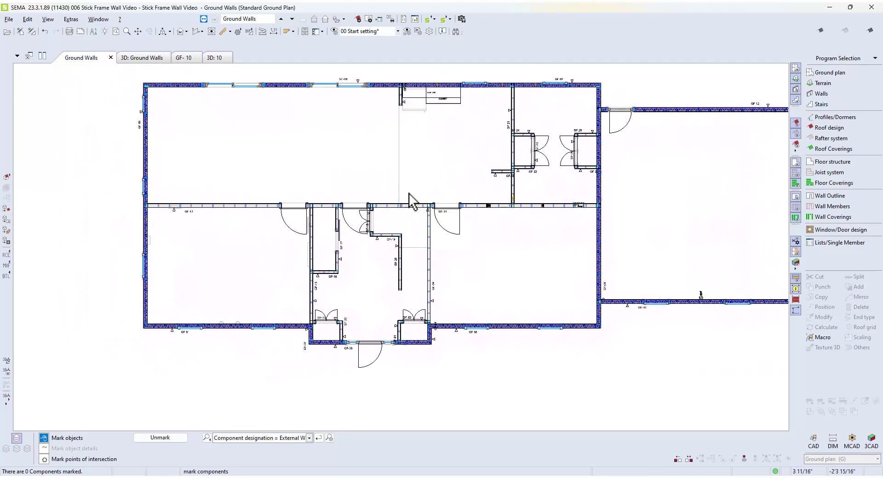
pyautogui.scroll(4, 327, 172)
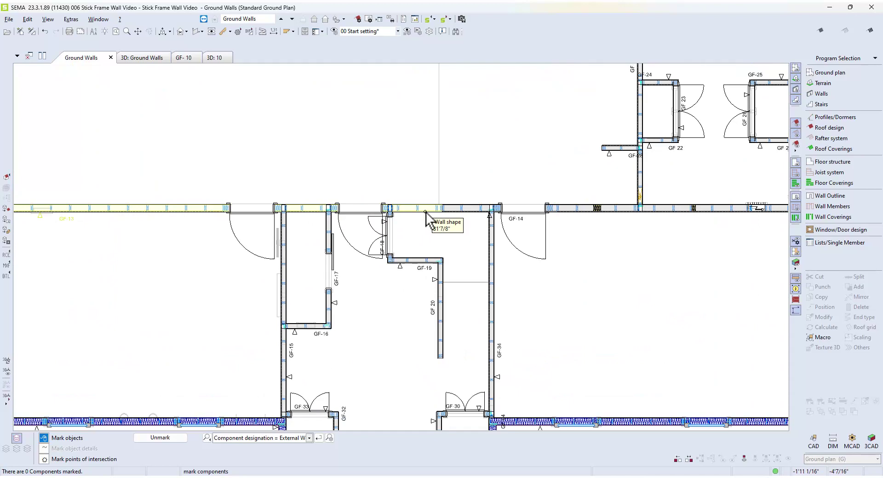
pyautogui.scroll(-3, 480, 231)
pyautogui.scroll(4, 474, 228)
pyautogui.scroll(-5, 474, 228)
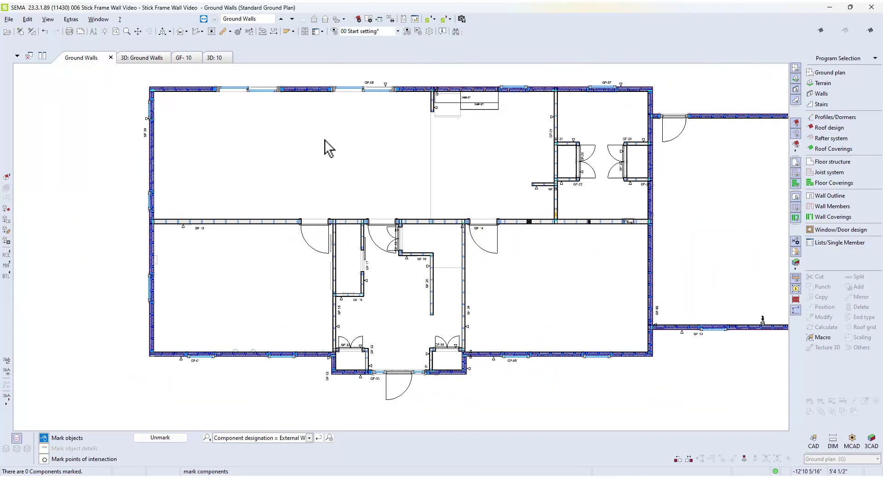
# - Return to the 3D view of the ground walls and examine the house's exterior corners, interior partitions and door openings from several angles
pyautogui.click(138, 58)
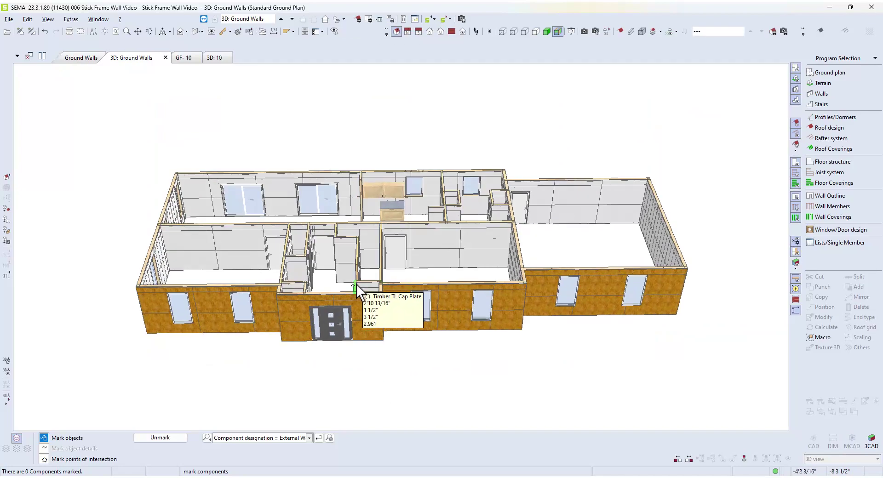
pyautogui.moveTo(466, 244); pyautogui.dragTo(337, 248, button='middle')
pyautogui.moveTo(214, 259); pyautogui.dragTo(413, 210)
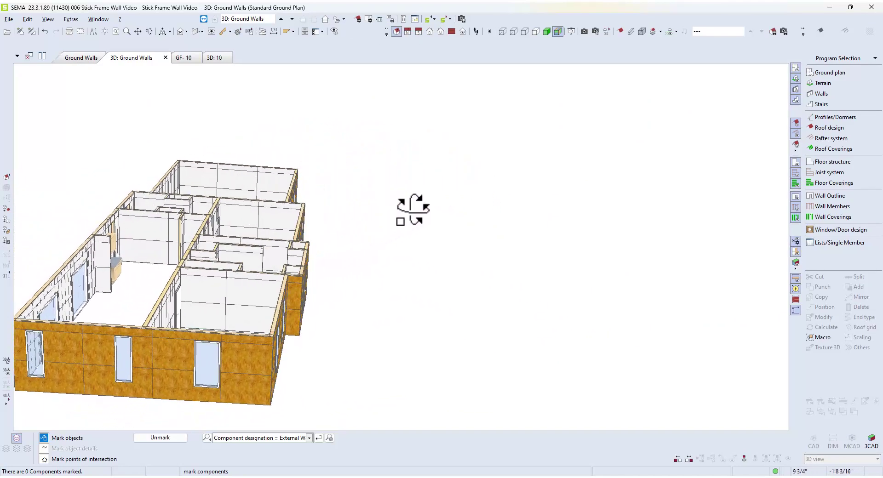
pyautogui.moveTo(413, 209); pyautogui.dragTo(406, 259, button='middle')
pyautogui.scroll(5, 396, 240)
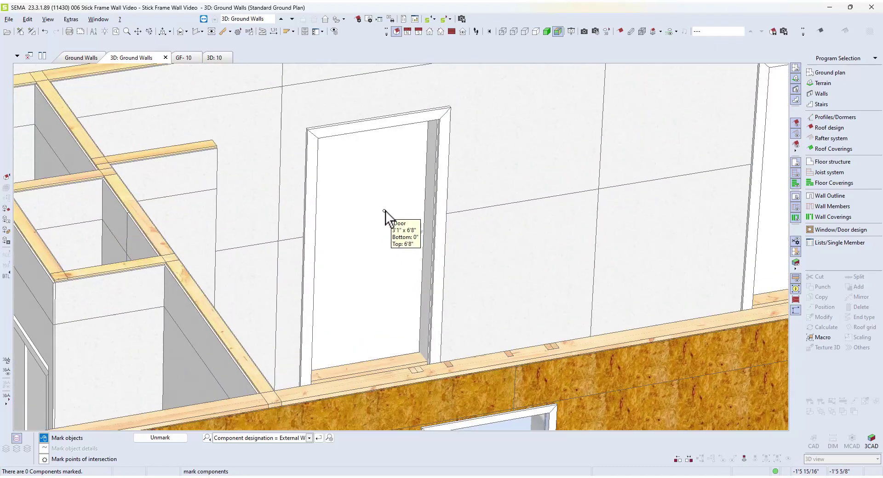
pyautogui.scroll(-2, 386, 211)
pyautogui.moveTo(386, 211); pyautogui.dragTo(286, 347, button='middle')
pyautogui.moveTo(495, 164); pyautogui.dragTo(479, 173, button='middle')
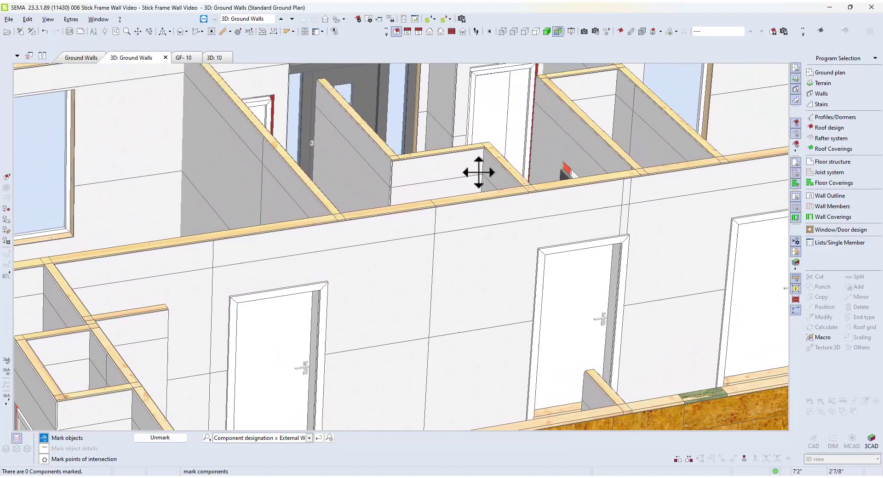
pyautogui.scroll(-8, 578, 177)
pyautogui.moveTo(488, 238); pyautogui.dragTo(635, 223, button='middle')
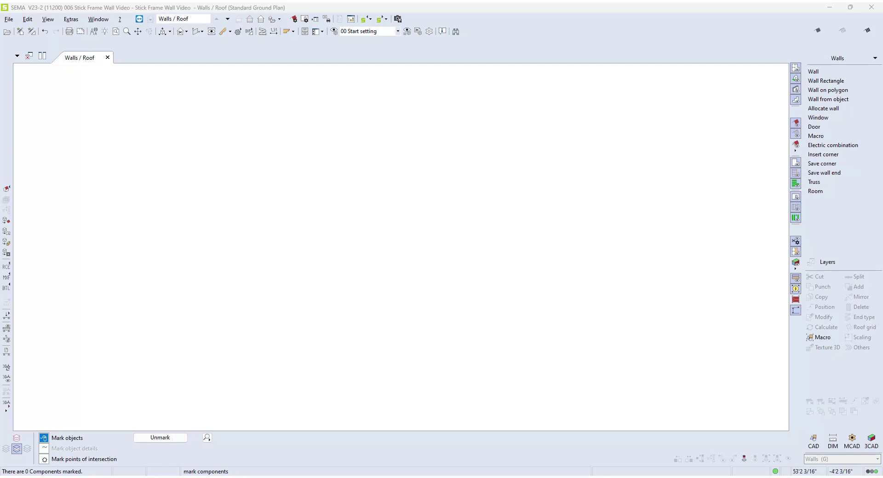
# - Bring the MBS_Sample House BOM_Takeoffs PDF onto the screen in Adobe Acrobat Pro and examine its floor plans, elevations and building section
pyautogui.moveTo(503, 129); pyautogui.dragTo(447, 2)
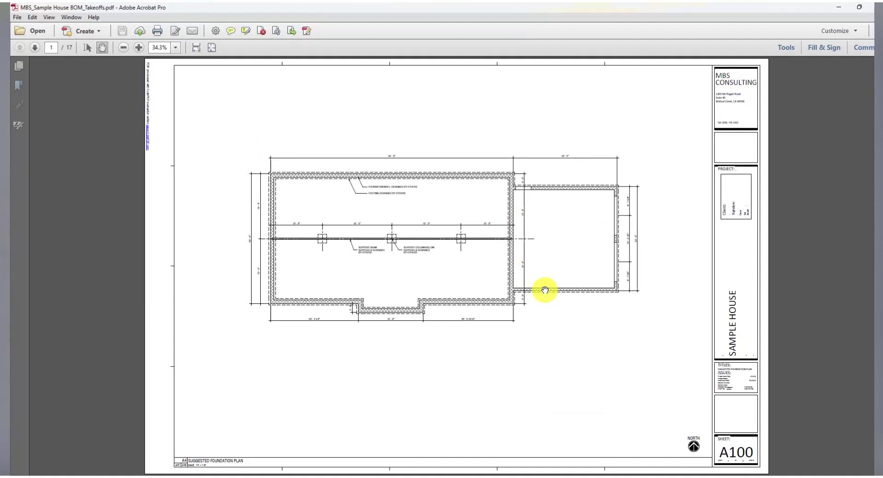
pyautogui.scroll(-3, 455, 357)
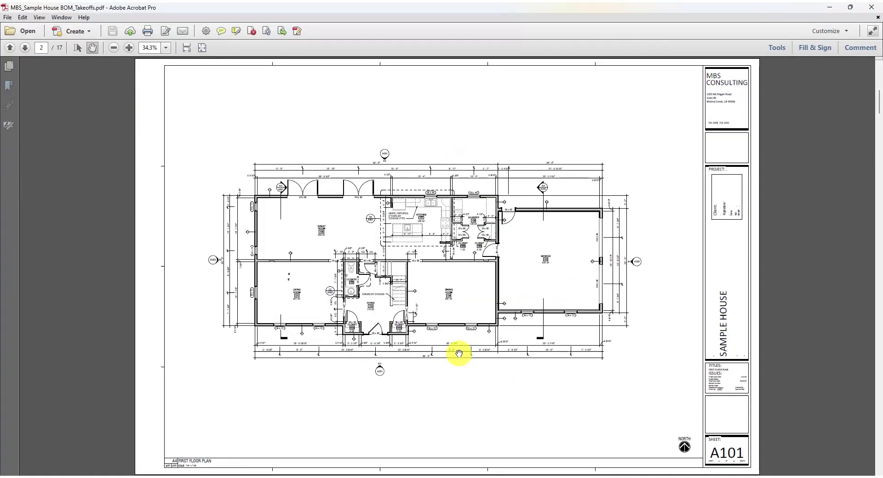
pyautogui.scroll(-3, 459, 354)
pyautogui.scroll(-3, 459, 354)
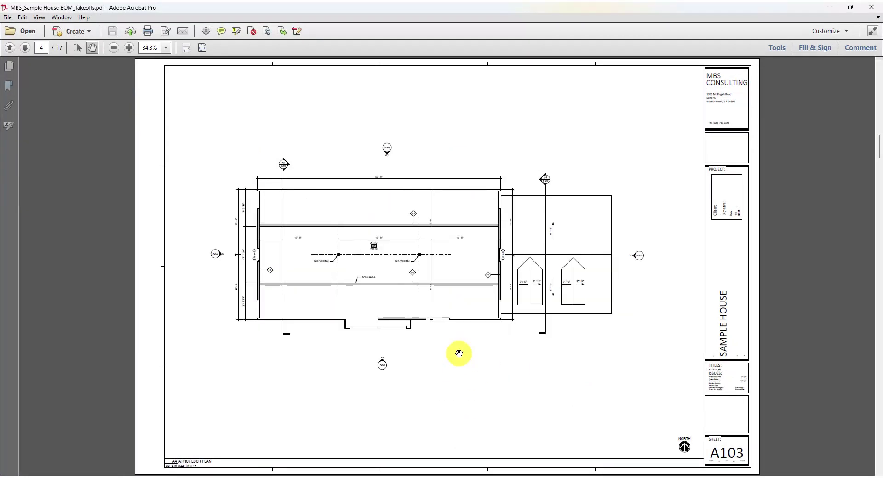
pyautogui.scroll(-3, 459, 353)
pyautogui.scroll(-3, 459, 354)
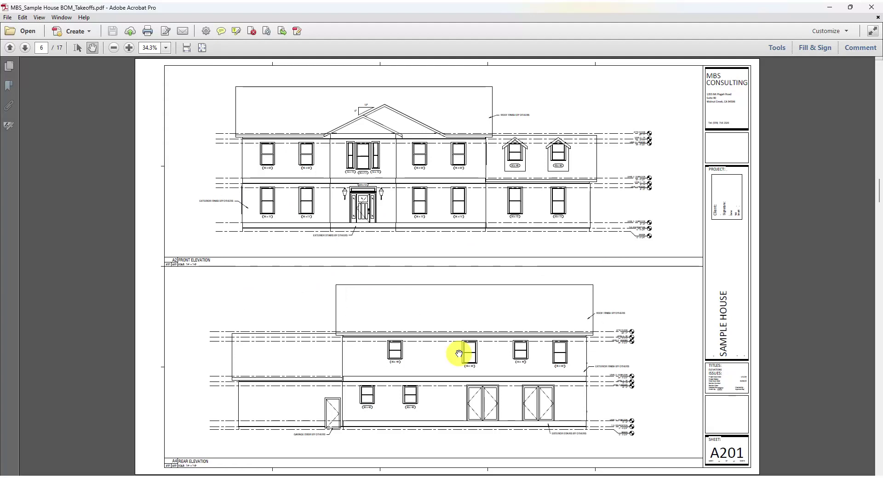
pyautogui.scroll(-3, 459, 353)
pyautogui.scroll(-3, 459, 354)
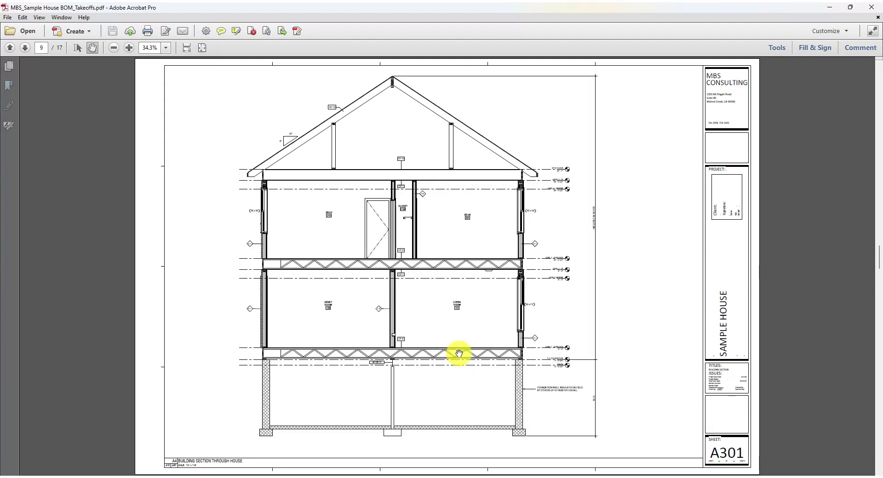
# - Examine the PDF's bathroom details and the room and window schedules, and return to the plan sheets at its start
pyautogui.scroll(-3, 459, 354)
pyautogui.scroll(-3, 459, 354)
pyautogui.scroll(-3, 459, 353)
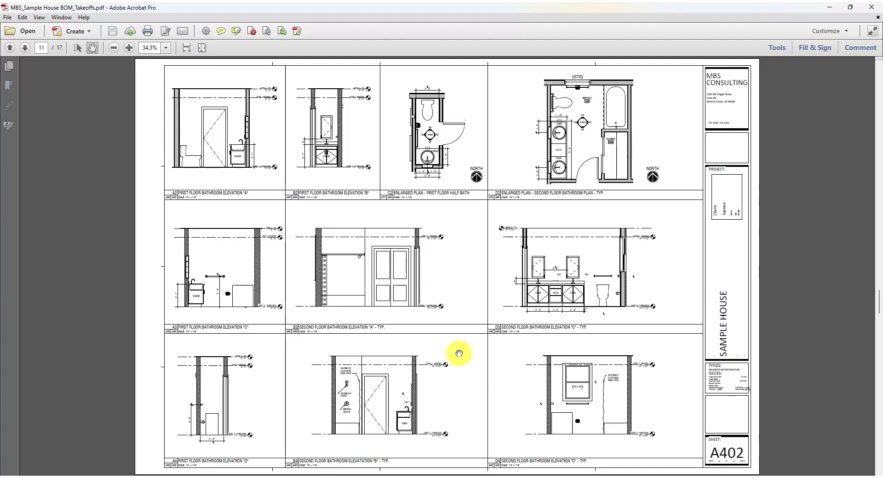
pyautogui.scroll(-5, 459, 354)
pyautogui.scroll(7, 459, 354)
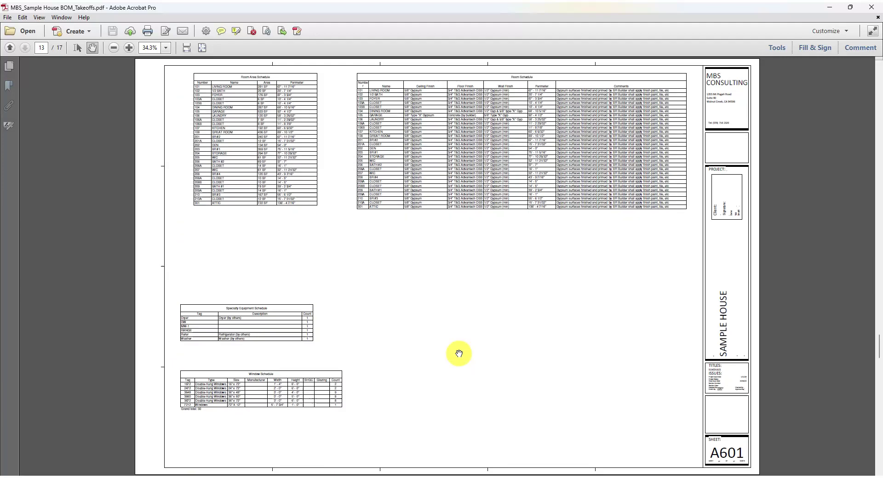
pyautogui.scroll(10, 459, 354)
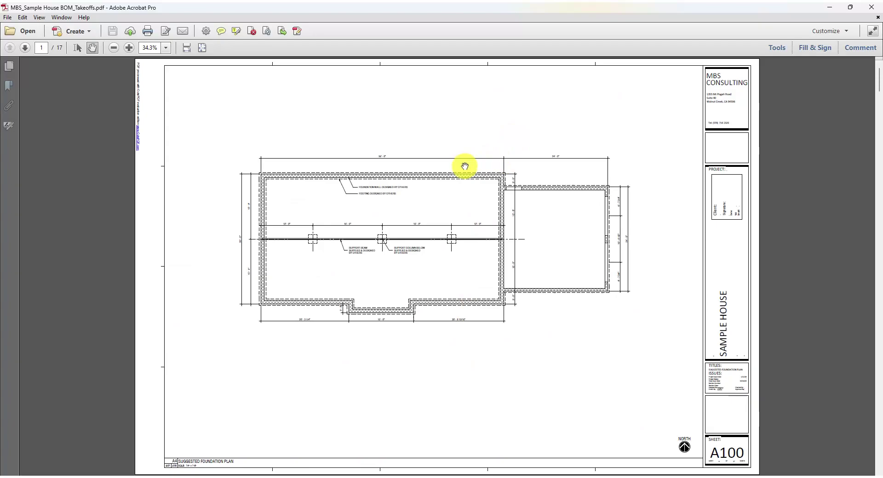
pyautogui.scroll(-1, 465, 166)
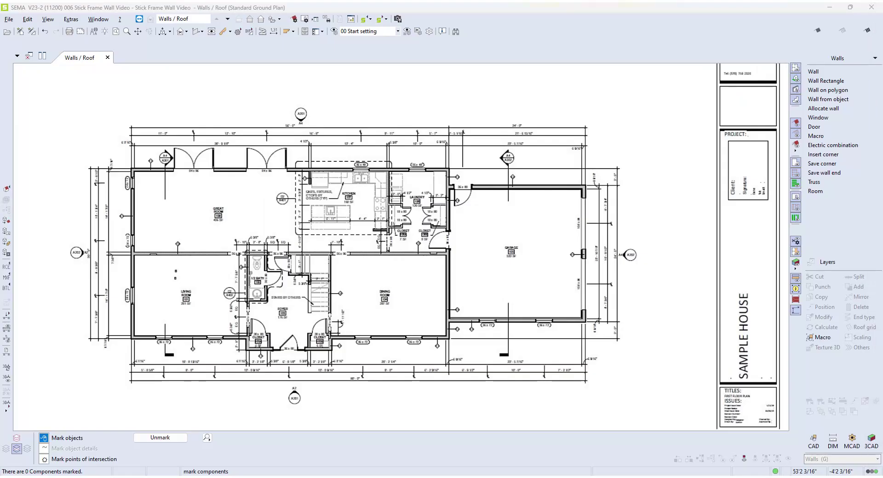